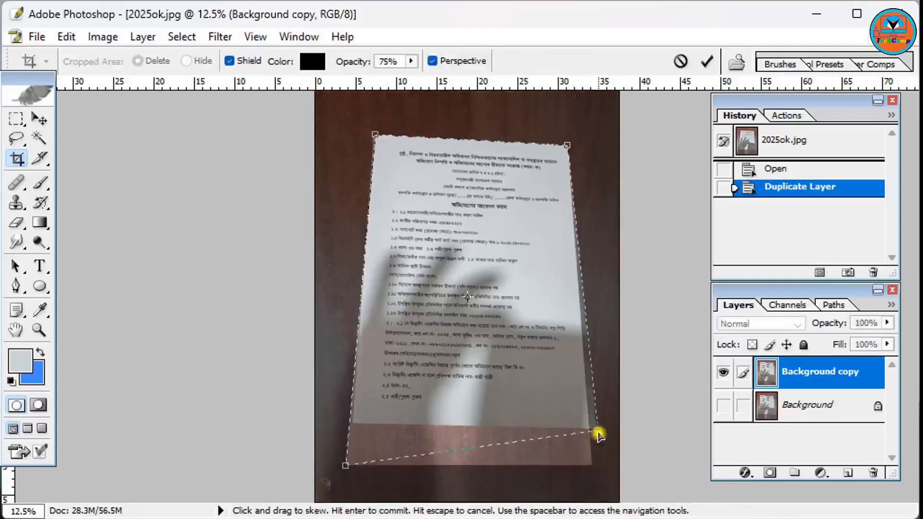
Fit the perspective crop frame's lower corner to the photographed sheet and apply the crop.
{"action": "left_click_drag", "start_coordinate": [345, 465], "coordinate": [350, 426]}
{"action": "key", "text": "Return"}
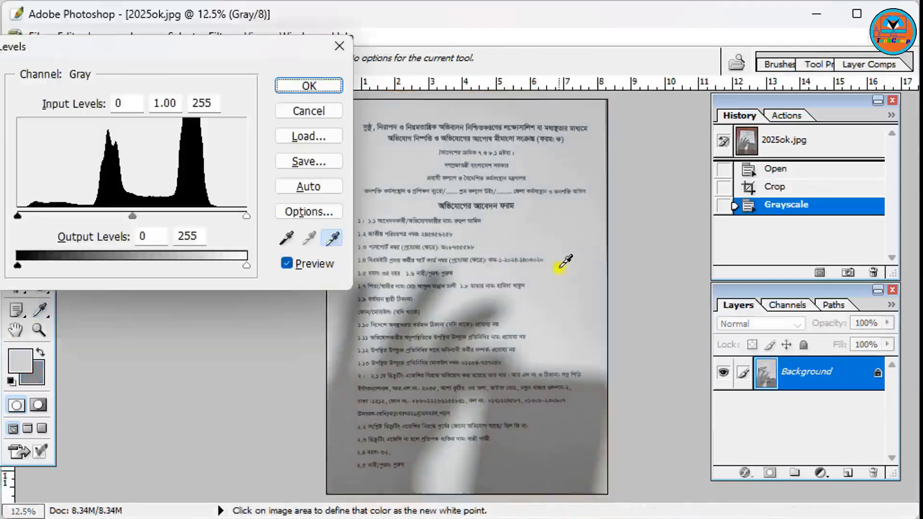
Apply the Levels adjustment to the grayscale page and lighten the shadows over its lower half with the Dodge tool.
{"action": "key", "text": "Return"}
{"action": "key", "text": "o"}
{"action": "mouse_move", "coordinate": [367, 291]}
{"action": "left_mouse_down"}
{"action": "mouse_move", "coordinate": [361, 320]}
{"action": "mouse_move", "coordinate": [412, 323]}
{"action": "mouse_move", "coordinate": [457, 366]}
{"action": "mouse_move", "coordinate": [345, 387]}
{"action": "mouse_move", "coordinate": [361, 461]}
{"action": "mouse_move", "coordinate": [418, 438]}
{"action": "mouse_move", "coordinate": [477, 381]}
{"action": "mouse_move", "coordinate": [393, 482]}
{"action": "mouse_move", "coordinate": [553, 336]}
{"action": "mouse_move", "coordinate": [539, 401]}
{"action": "mouse_move", "coordinate": [495, 459]}
{"action": "mouse_move", "coordinate": [612, 422]}
{"action": "mouse_move", "coordinate": [515, 495]}
{"action": "left_mouse_up"}
{"action": "left_click_drag", "start_coordinate": [560, 427], "coordinate": [514, 394]}
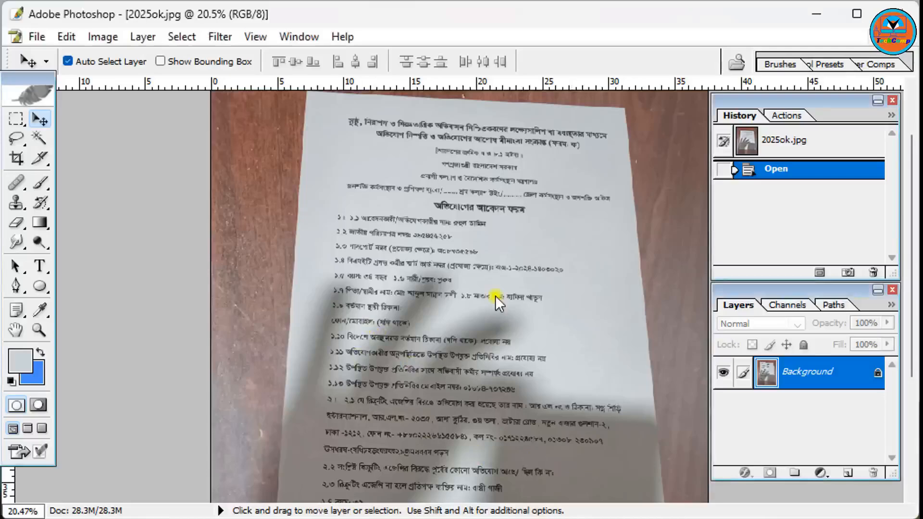
Duplicate the Background layer of the document photo.
{"action": "key", "text": "ctrl+minus"}
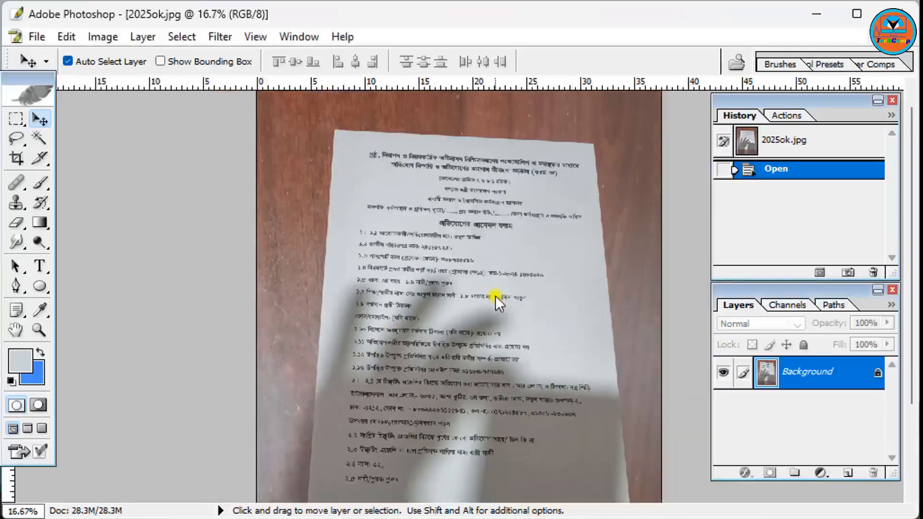
{"action": "scroll", "coordinate": [426, 374], "scroll_direction": "down", "scroll_amount": 2}
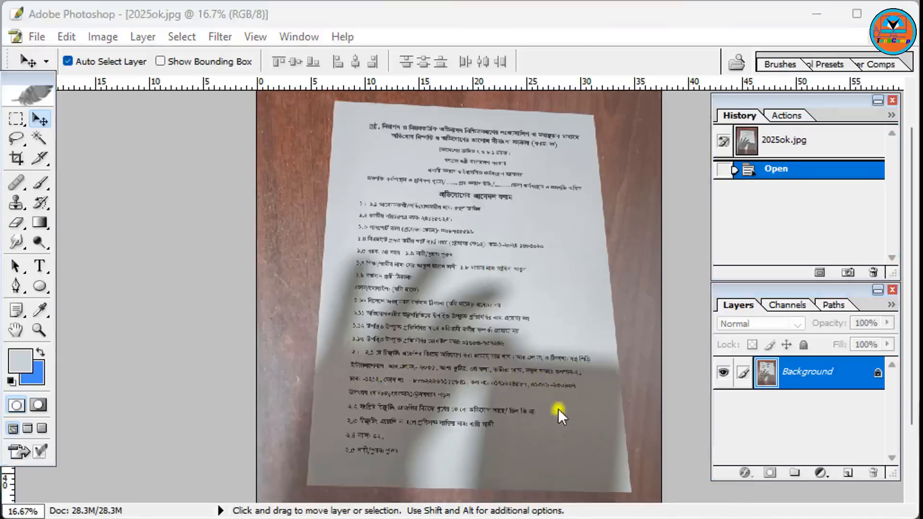
{"action": "key", "text": "ctrl+j"}
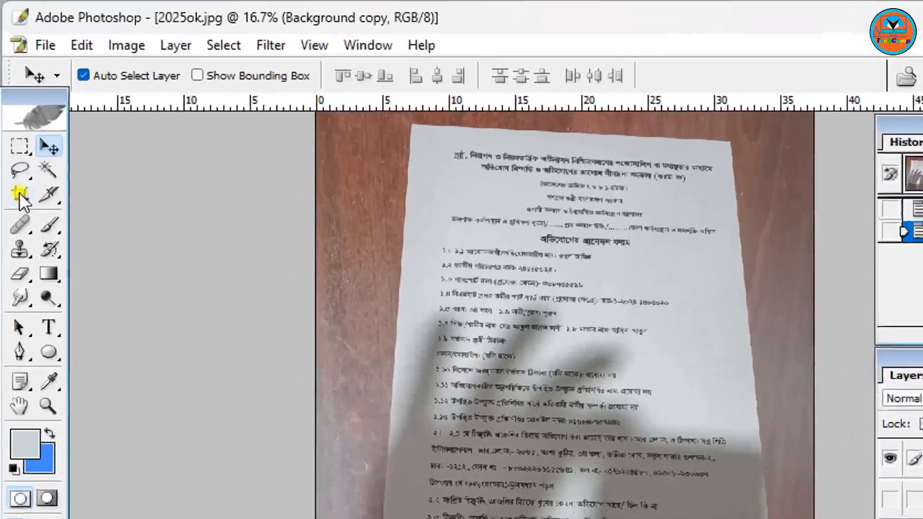
Set the Crop tool's dimensions to 8.3 in wide by 11.7 in high.
{"action": "left_click", "coordinate": [17, 160]}
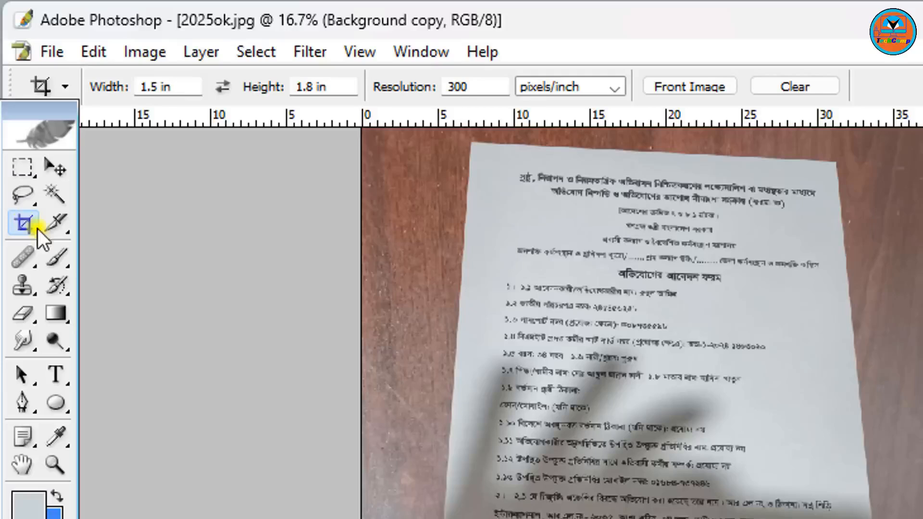
{"action": "left_click_drag", "start_coordinate": [159, 87], "coordinate": [130, 90]}
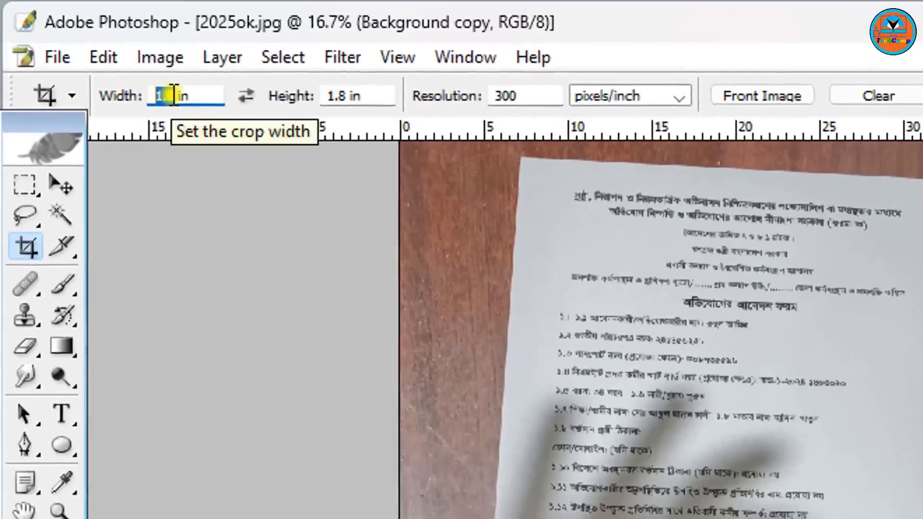
{"action": "type", "text": "8.5"}
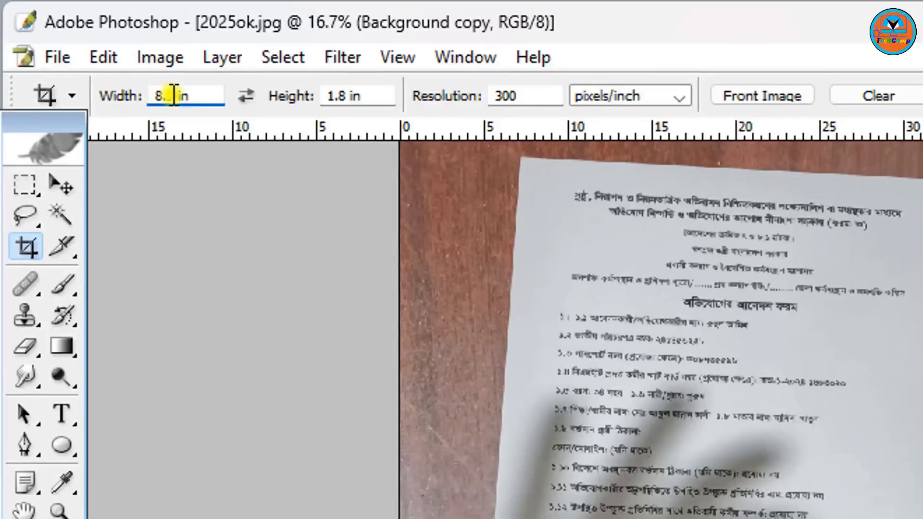
{"action": "left_click_drag", "start_coordinate": [351, 95], "coordinate": [323, 101]}
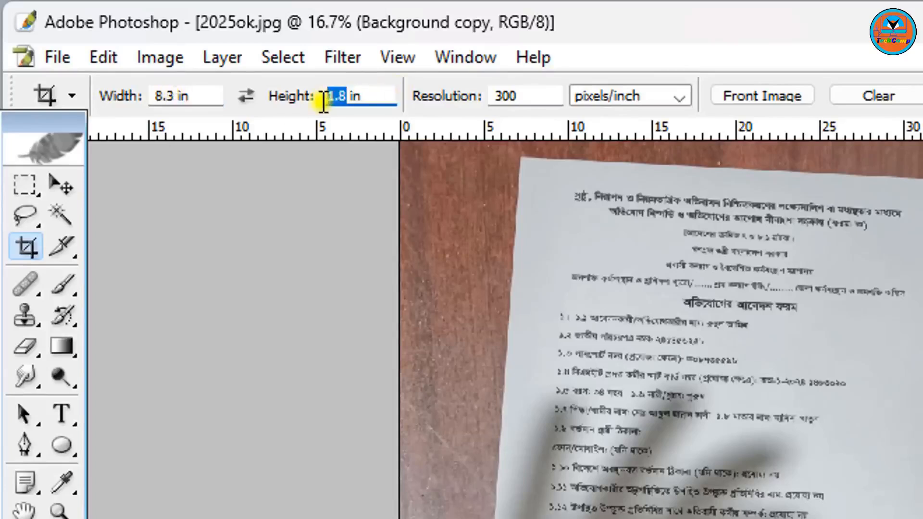
{"action": "type", "text": "11"}
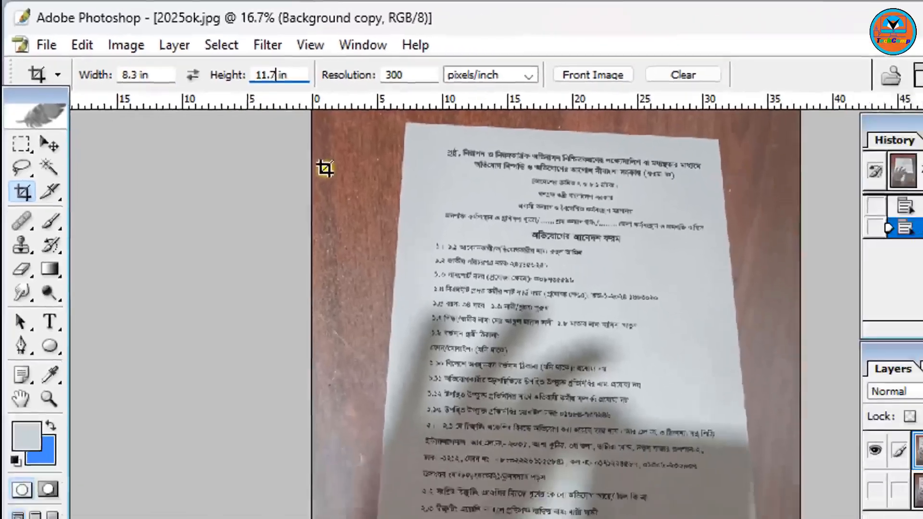
Draw a crop frame around the whole photographed sheet and enable the Perspective option for it.
{"action": "key", "text": "ctrl+minus"}
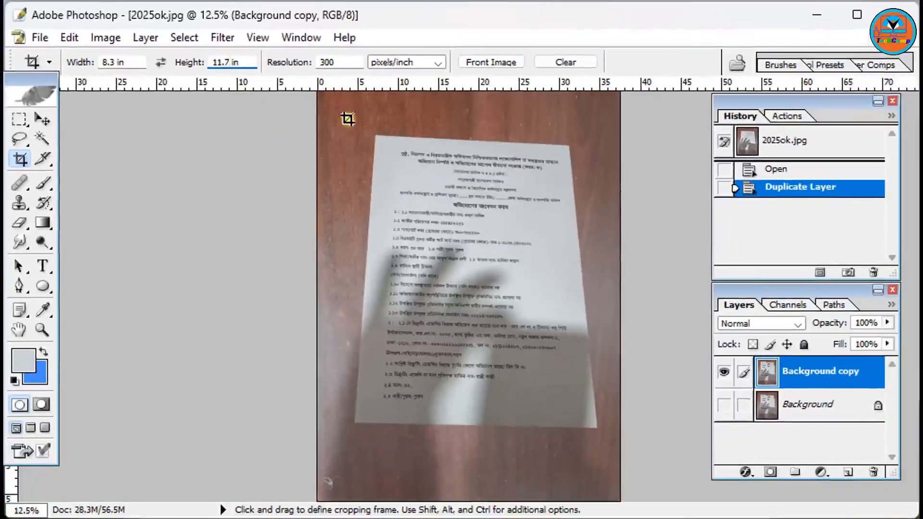
{"action": "left_click_drag", "start_coordinate": [347, 119], "coordinate": [600, 463]}
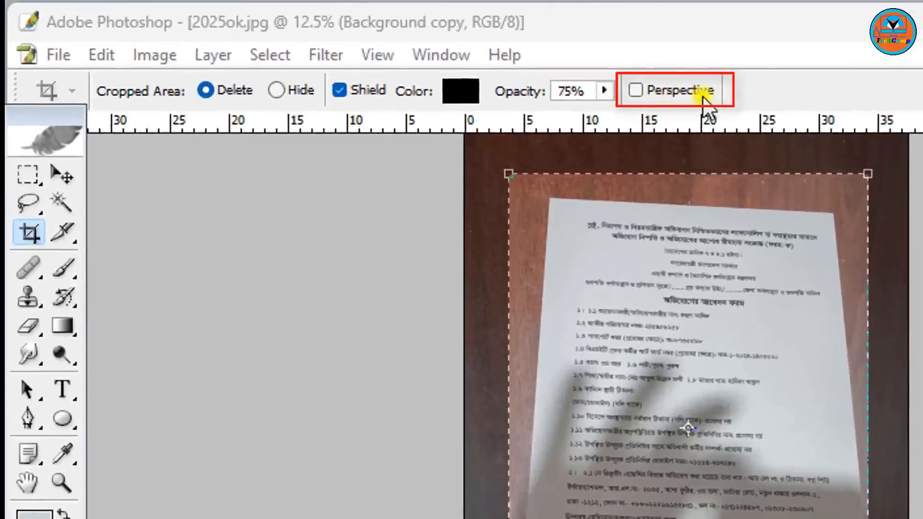
{"action": "left_click", "coordinate": [635, 90]}
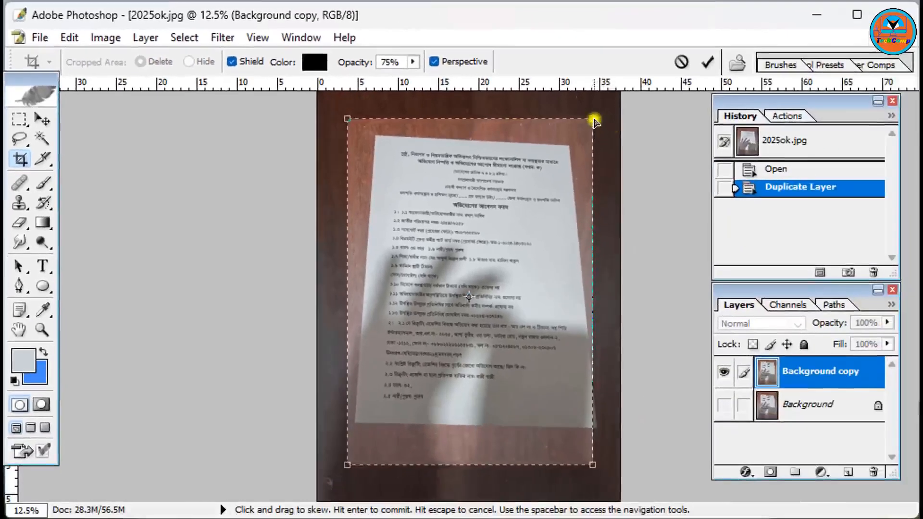
Fit the crop frame's four corners to the corners of the paper sheet and apply the perspective crop.
{"action": "left_click_drag", "start_coordinate": [594, 121], "coordinate": [569, 145]}
{"action": "left_click_drag", "start_coordinate": [347, 118], "coordinate": [376, 135]}
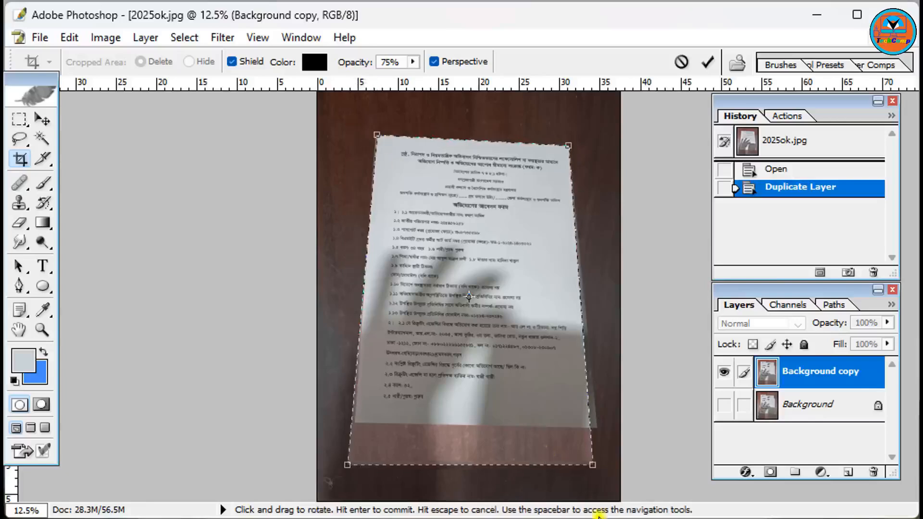
{"action": "left_click_drag", "start_coordinate": [593, 465], "coordinate": [597, 428]}
{"action": "left_click_drag", "start_coordinate": [347, 465], "coordinate": [353, 422]}
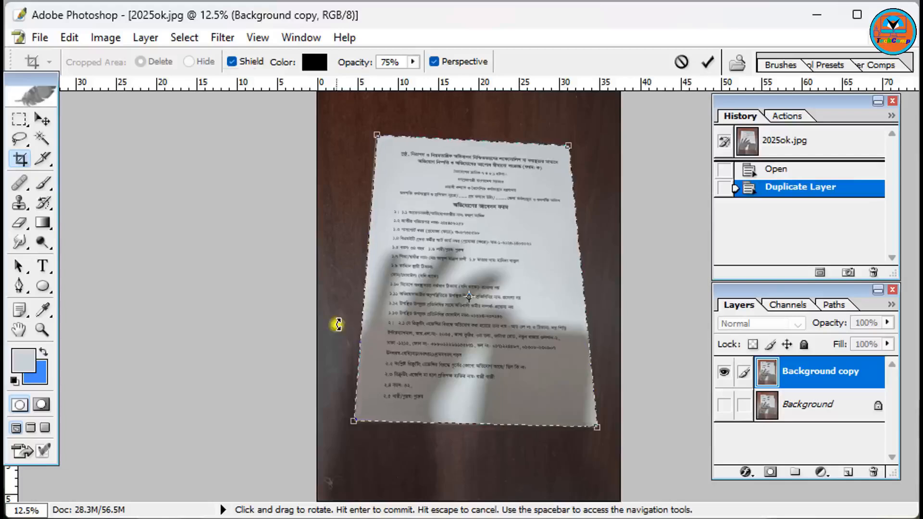
{"action": "key", "text": "Return"}
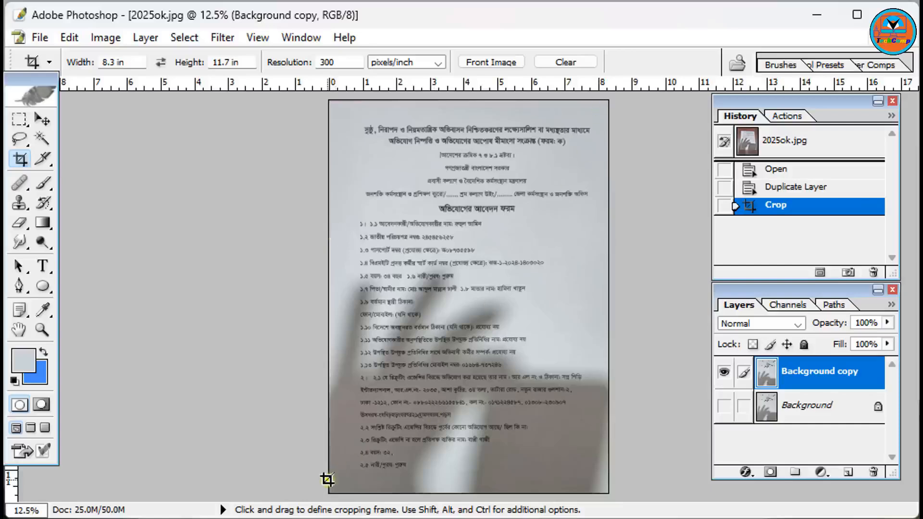
Merge the duplicate layer down and convert the image to Grayscale, discarding the color information.
{"action": "key", "text": "ctrl+e"}
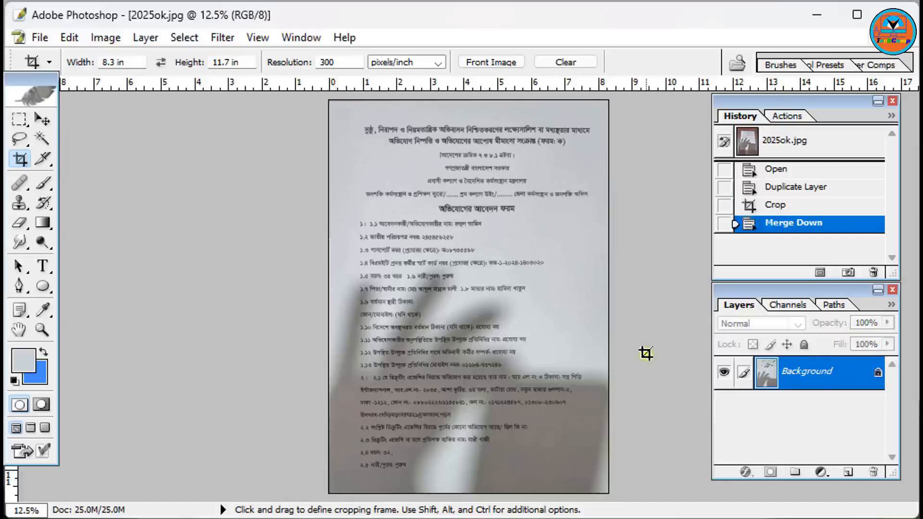
{"action": "left_click", "coordinate": [106, 38]}
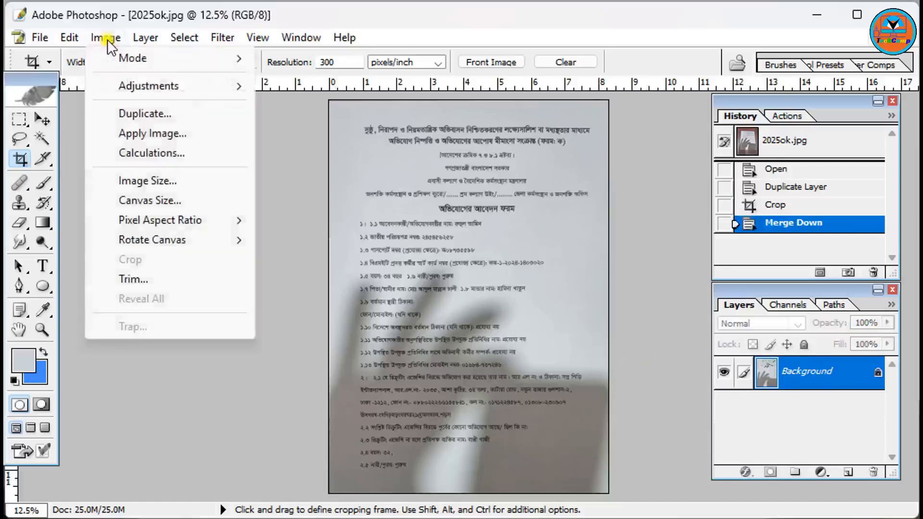
{"action": "mouse_move", "coordinate": [132, 58]}
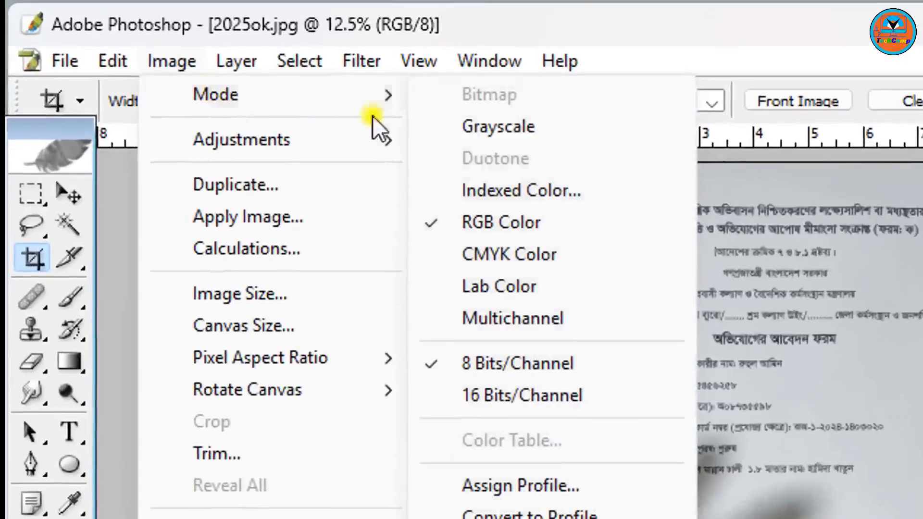
{"action": "left_click", "coordinate": [529, 126]}
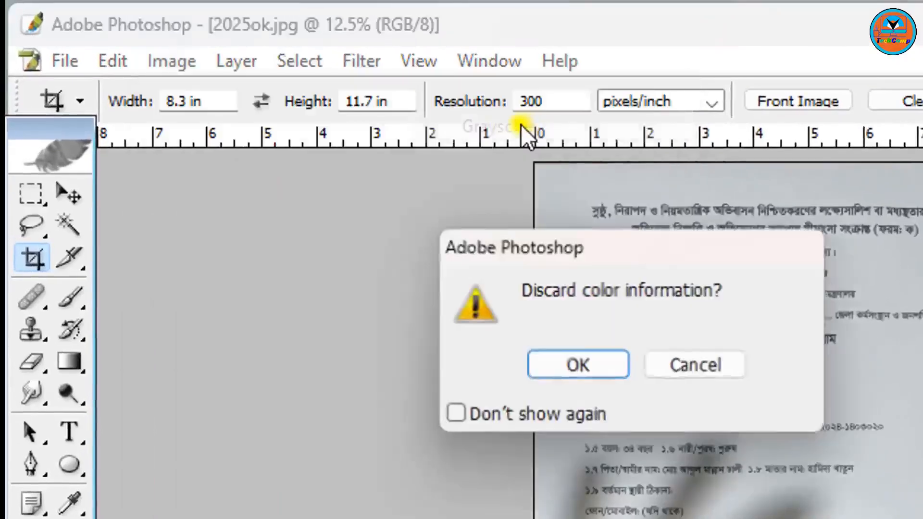
{"action": "left_click", "coordinate": [582, 364]}
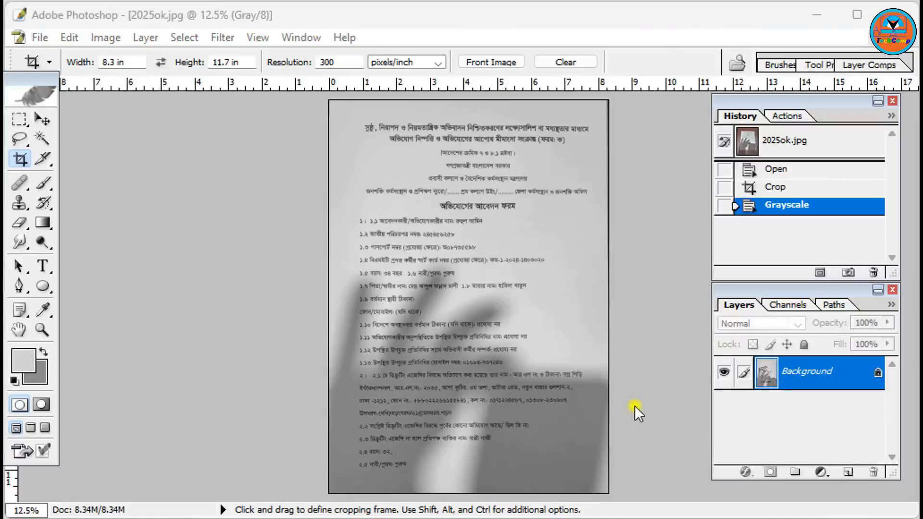
Use Levels to set the white point from the blank light-gray paper beside the text and apply the adjustment.
{"action": "key", "text": "ctrl+l"}
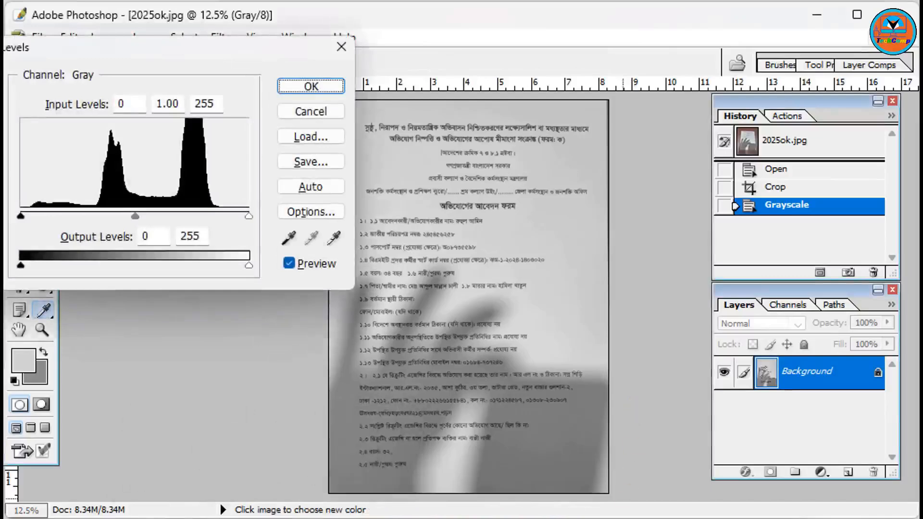
{"action": "left_click", "coordinate": [334, 240]}
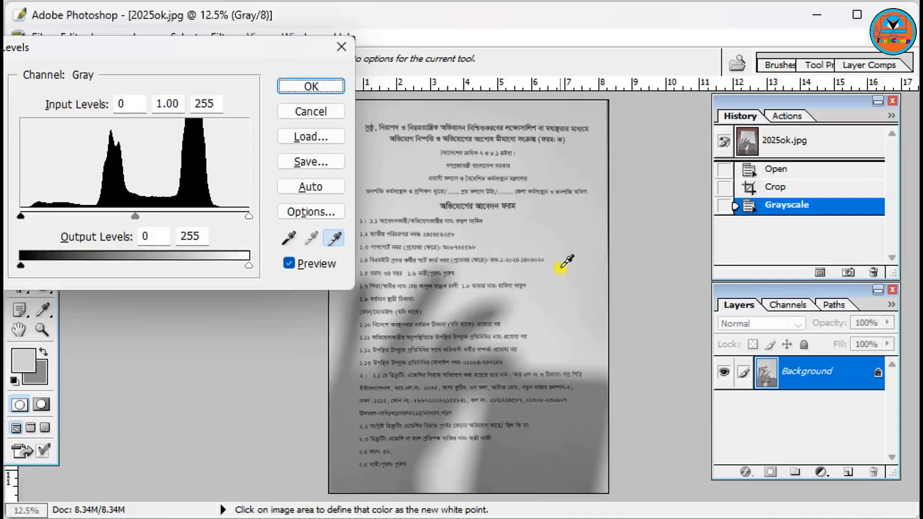
{"action": "left_click", "coordinate": [561, 266]}
{"action": "key", "text": "Return"}
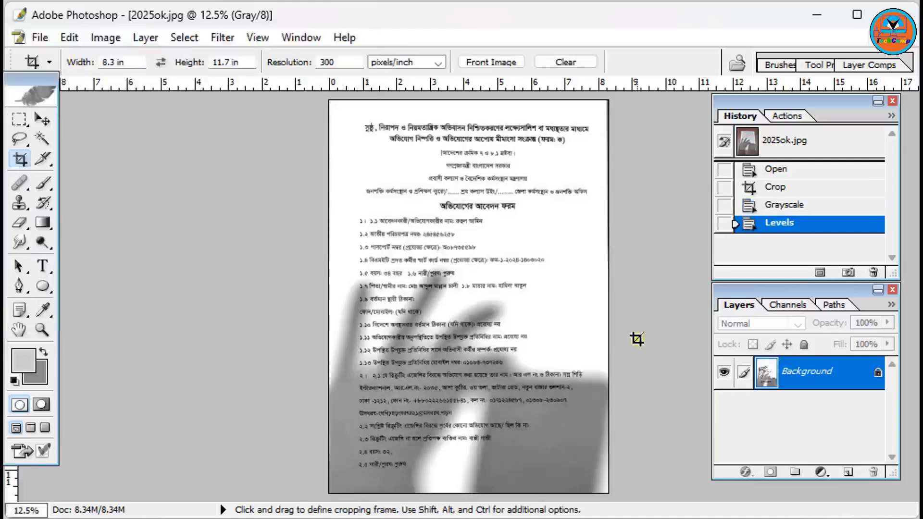
Set up the Dodge tool with the Highlights range, 68% exposure and a soft brush of 10% hardness.
{"action": "left_click", "coordinate": [44, 245]}
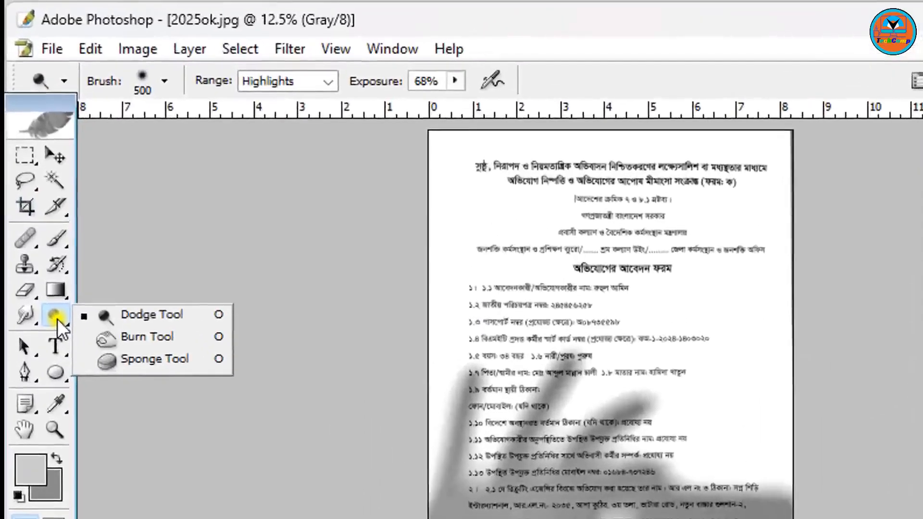
{"action": "left_click", "coordinate": [331, 82]}
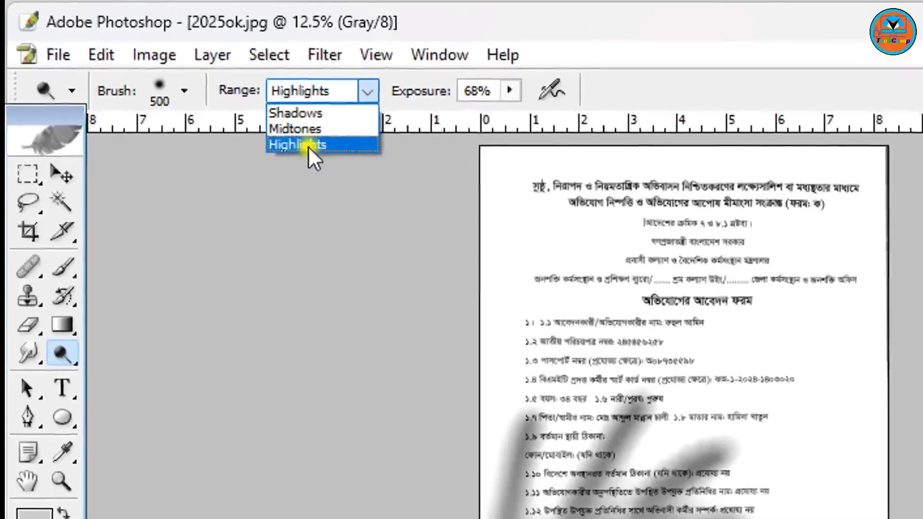
{"action": "left_click", "coordinate": [307, 145]}
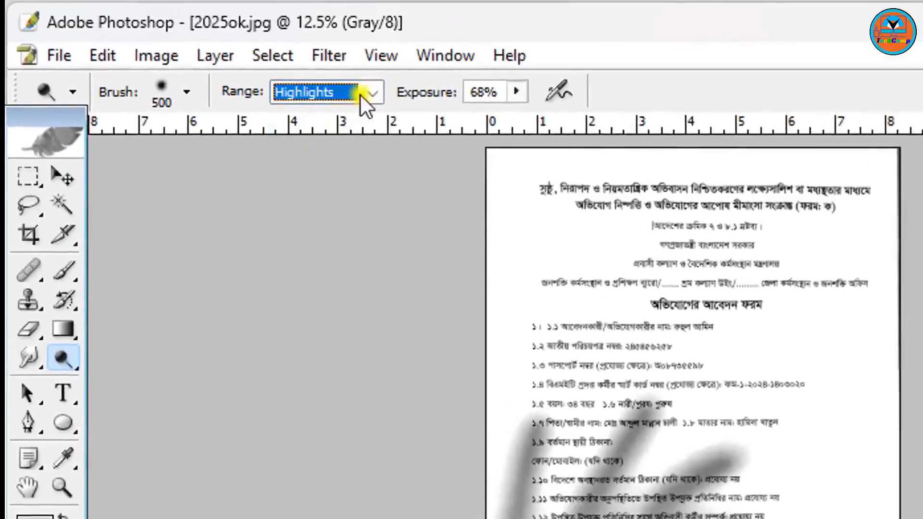
{"action": "left_click", "coordinate": [516, 91]}
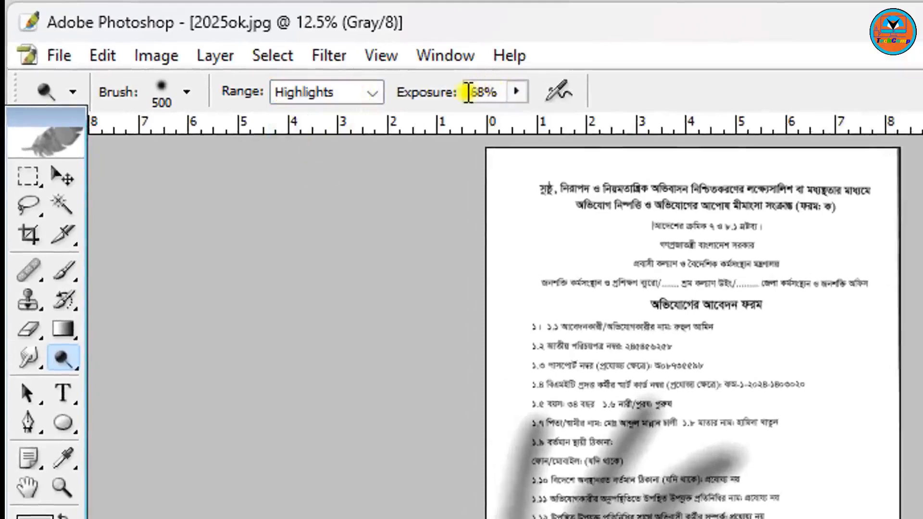
{"action": "left_click", "coordinate": [186, 92]}
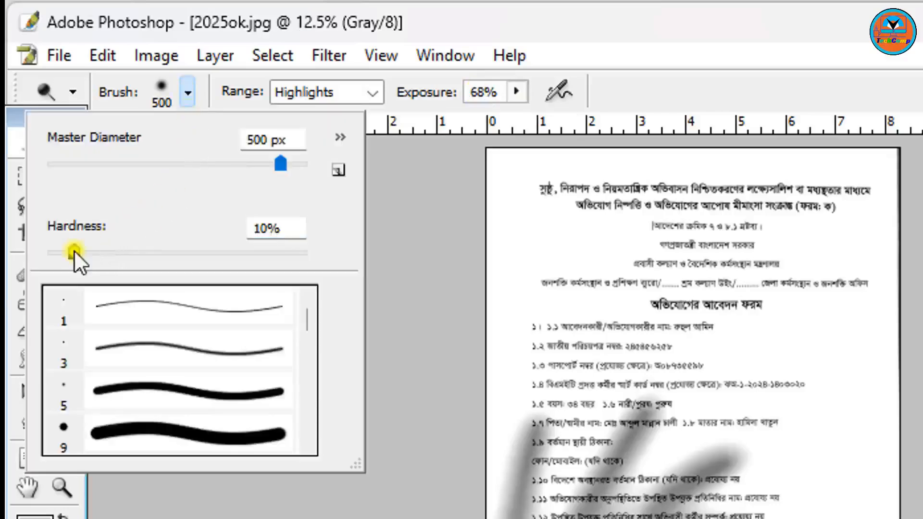
{"action": "left_click_drag", "start_coordinate": [252, 228], "coordinate": [258, 228]}
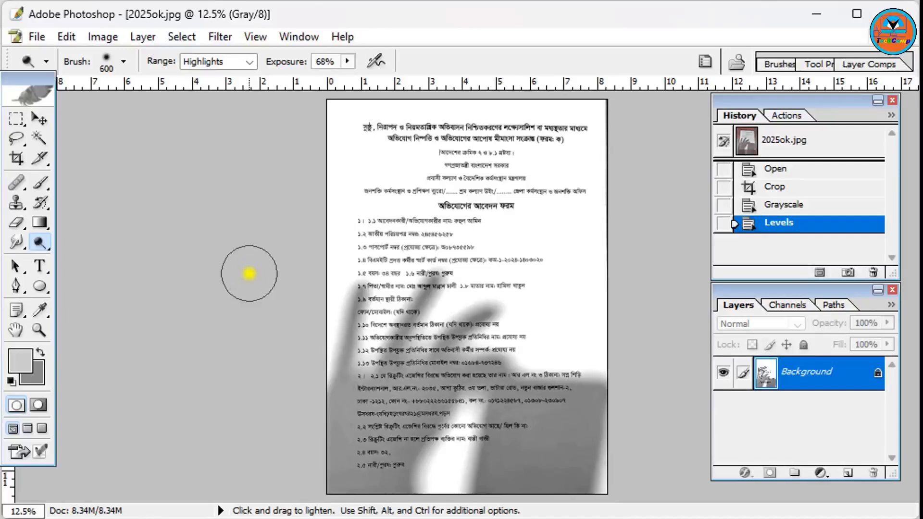
Lighten the hand shadows across the page to white with a 400 px Dodge brush, and apply Auto Levels.
{"action": "key", "text": "bracketleft"}
{"action": "key", "text": "bracketleft"}
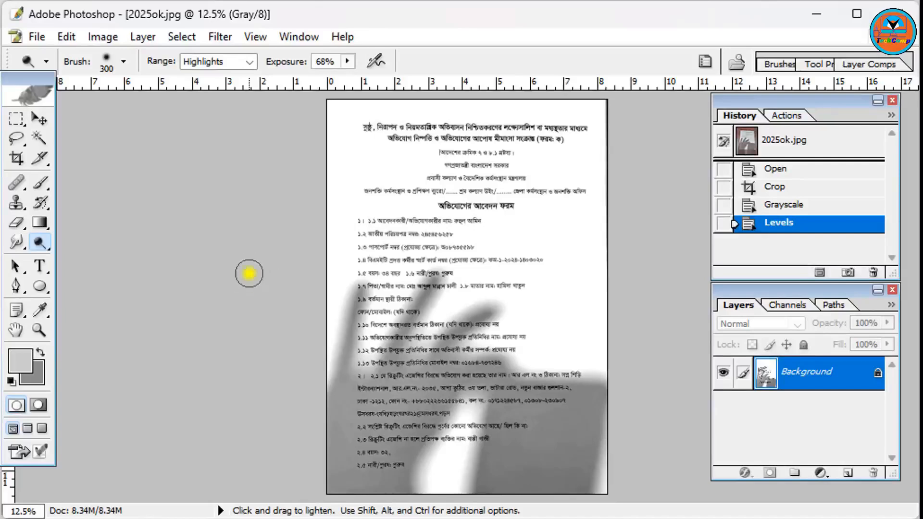
{"action": "key", "text": "bracketright"}
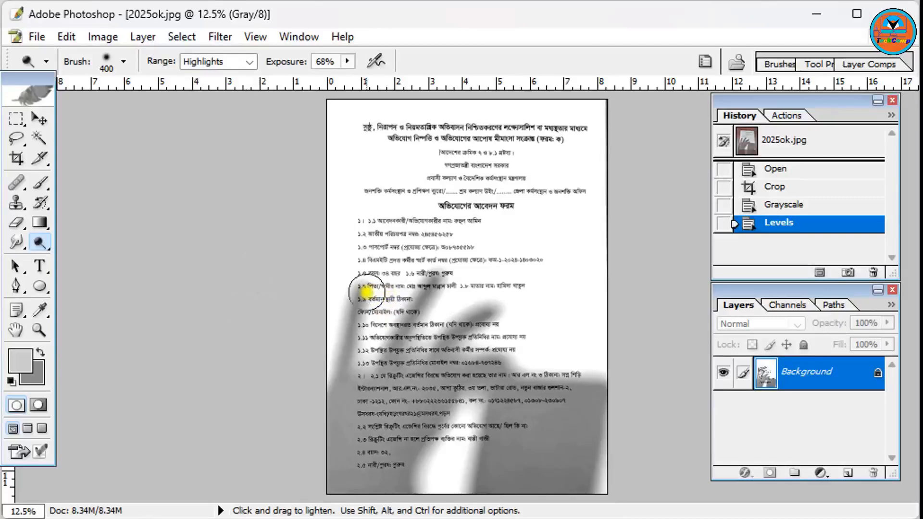
{"action": "mouse_move", "coordinate": [366, 291]}
{"action": "left_mouse_down"}
{"action": "mouse_move", "coordinate": [348, 379]}
{"action": "mouse_move", "coordinate": [364, 309]}
{"action": "mouse_move", "coordinate": [348, 273]}
{"action": "mouse_move", "coordinate": [355, 301]}
{"action": "mouse_move", "coordinate": [419, 293]}
{"action": "mouse_move", "coordinate": [408, 323]}
{"action": "mouse_move", "coordinate": [431, 316]}
{"action": "mouse_move", "coordinate": [394, 358]}
{"action": "mouse_move", "coordinate": [395, 336]}
{"action": "mouse_move", "coordinate": [481, 315]}
{"action": "mouse_move", "coordinate": [458, 349]}
{"action": "mouse_move", "coordinate": [470, 340]}
{"action": "mouse_move", "coordinate": [427, 358]}
{"action": "mouse_move", "coordinate": [465, 371]}
{"action": "mouse_move", "coordinate": [298, 404]}
{"action": "mouse_move", "coordinate": [322, 365]}
{"action": "mouse_move", "coordinate": [337, 406]}
{"action": "mouse_move", "coordinate": [331, 364]}
{"action": "mouse_move", "coordinate": [360, 427]}
{"action": "mouse_move", "coordinate": [403, 370]}
{"action": "mouse_move", "coordinate": [390, 389]}
{"action": "mouse_move", "coordinate": [445, 382]}
{"action": "mouse_move", "coordinate": [372, 443]}
{"action": "mouse_move", "coordinate": [416, 437]}
{"action": "mouse_move", "coordinate": [395, 474]}
{"action": "mouse_move", "coordinate": [412, 440]}
{"action": "mouse_move", "coordinate": [424, 446]}
{"action": "mouse_move", "coordinate": [381, 490]}
{"action": "mouse_move", "coordinate": [359, 479]}
{"action": "mouse_move", "coordinate": [393, 406]}
{"action": "mouse_move", "coordinate": [454, 384]}
{"action": "mouse_move", "coordinate": [436, 422]}
{"action": "mouse_move", "coordinate": [475, 411]}
{"action": "mouse_move", "coordinate": [489, 435]}
{"action": "mouse_move", "coordinate": [431, 462]}
{"action": "mouse_move", "coordinate": [414, 485]}
{"action": "mouse_move", "coordinate": [435, 483]}
{"action": "mouse_move", "coordinate": [513, 364]}
{"action": "mouse_move", "coordinate": [519, 330]}
{"action": "mouse_move", "coordinate": [572, 372]}
{"action": "mouse_move", "coordinate": [490, 454]}
{"action": "mouse_move", "coordinate": [529, 404]}
{"action": "mouse_move", "coordinate": [514, 406]}
{"action": "mouse_move", "coordinate": [514, 395]}
{"action": "mouse_move", "coordinate": [558, 402]}
{"action": "mouse_move", "coordinate": [613, 370]}
{"action": "mouse_move", "coordinate": [474, 484]}
{"action": "mouse_move", "coordinate": [523, 471]}
{"action": "mouse_move", "coordinate": [512, 485]}
{"action": "mouse_move", "coordinate": [633, 413]}
{"action": "mouse_move", "coordinate": [602, 454]}
{"action": "mouse_move", "coordinate": [585, 447]}
{"action": "mouse_move", "coordinate": [593, 480]}
{"action": "mouse_move", "coordinate": [507, 496]}
{"action": "mouse_move", "coordinate": [520, 465]}
{"action": "mouse_move", "coordinate": [560, 449]}
{"action": "mouse_move", "coordinate": [563, 424]}
{"action": "mouse_move", "coordinate": [532, 412]}
{"action": "mouse_move", "coordinate": [560, 426]}
{"action": "left_mouse_up"}
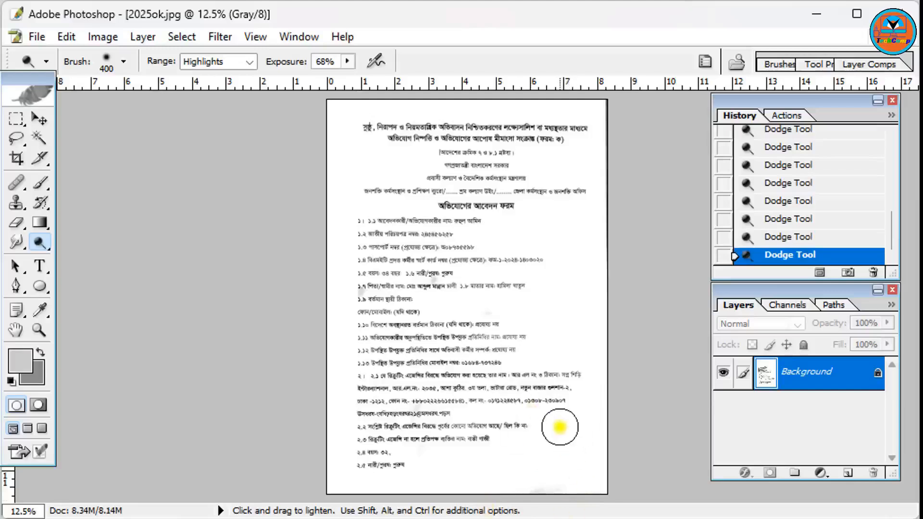
{"action": "key", "text": "ctrl+shift+l"}
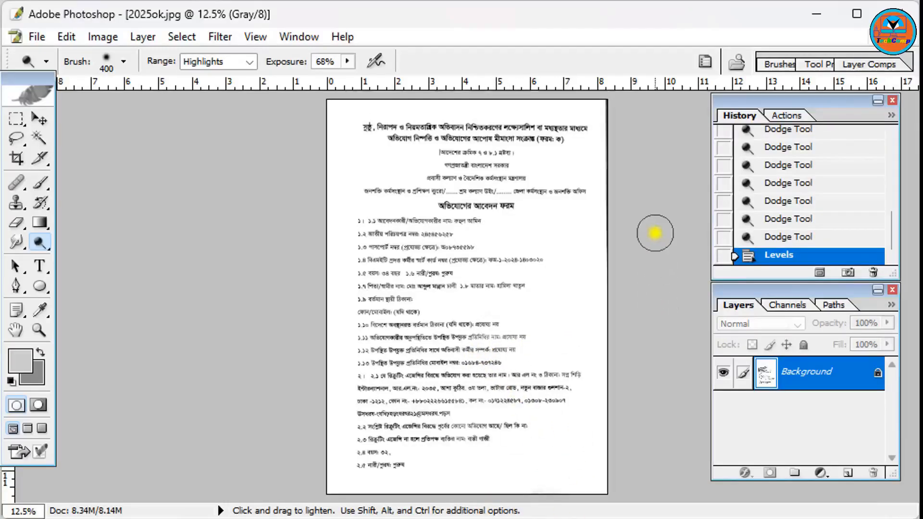